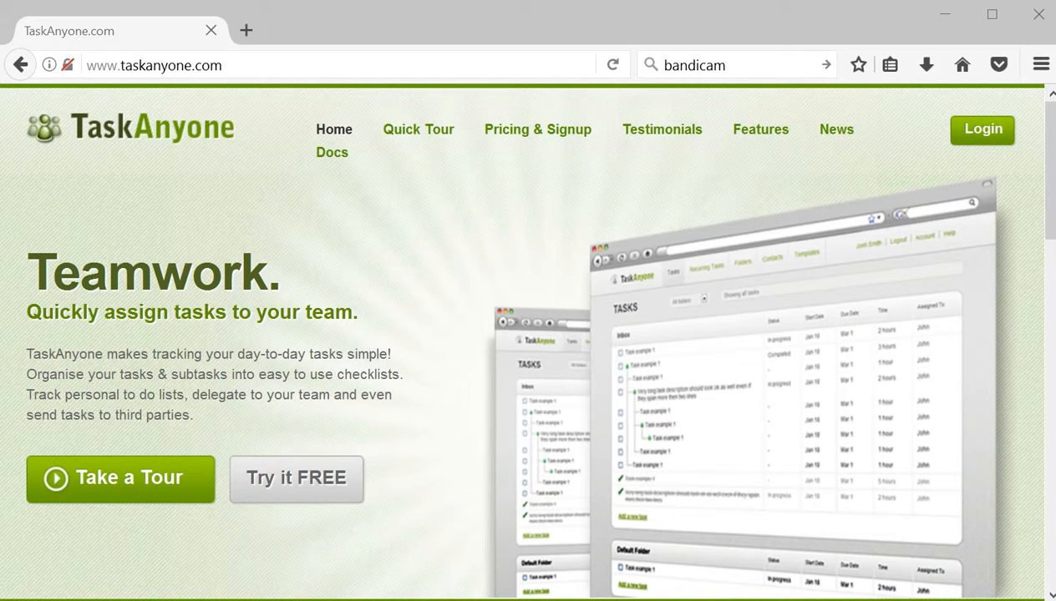
# - Log in to the account with the credentials already filled in
pyautogui.click(991, 140)
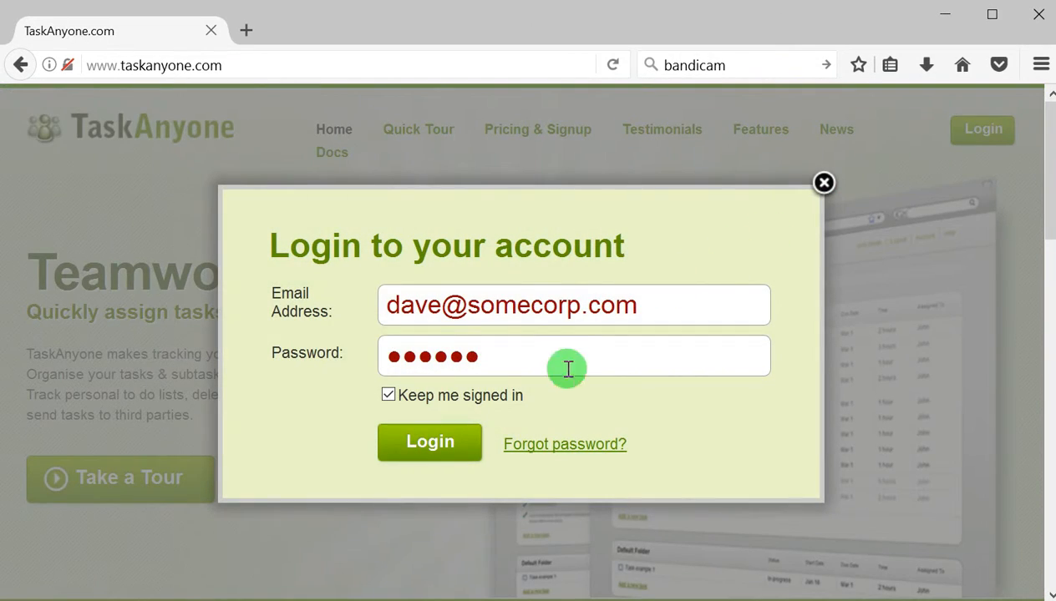
pyautogui.click(429, 451)
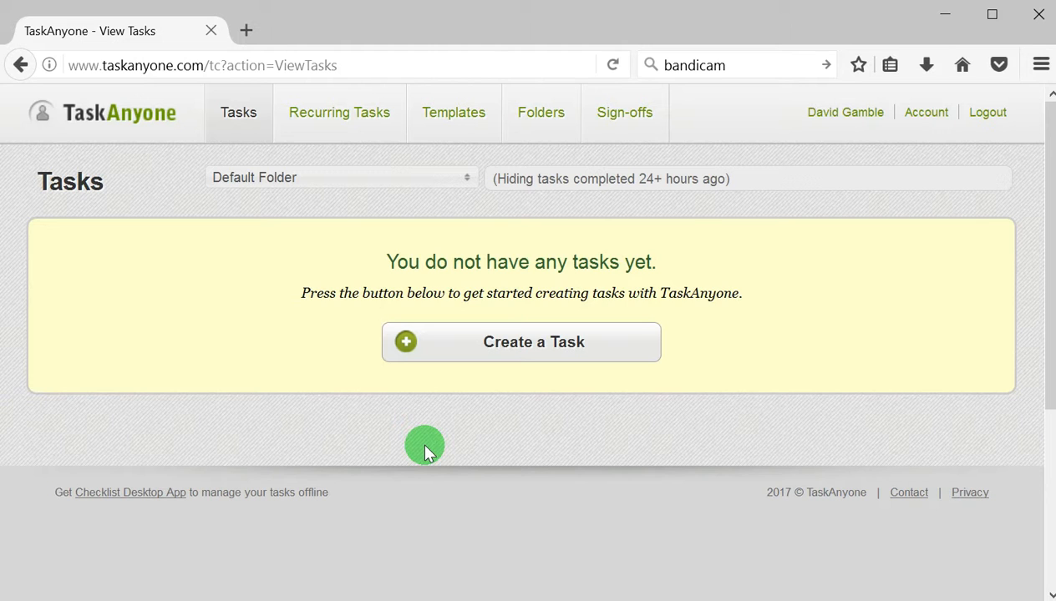
# - Create a task titled "My first new task" in the Default Folder and mark it as completed
pyautogui.click(494, 345)
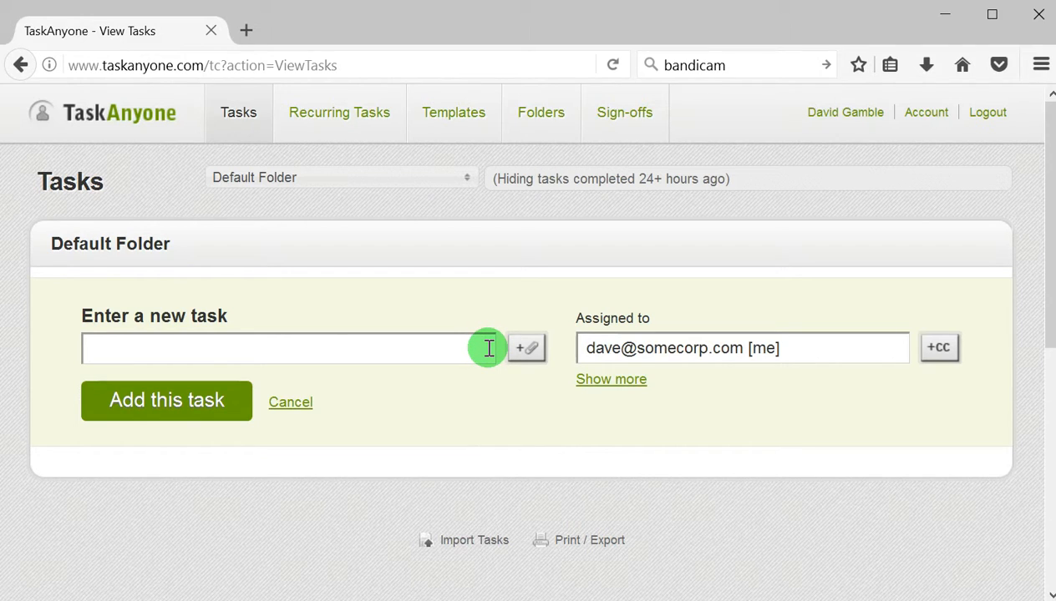
pyautogui.write('My first new task')
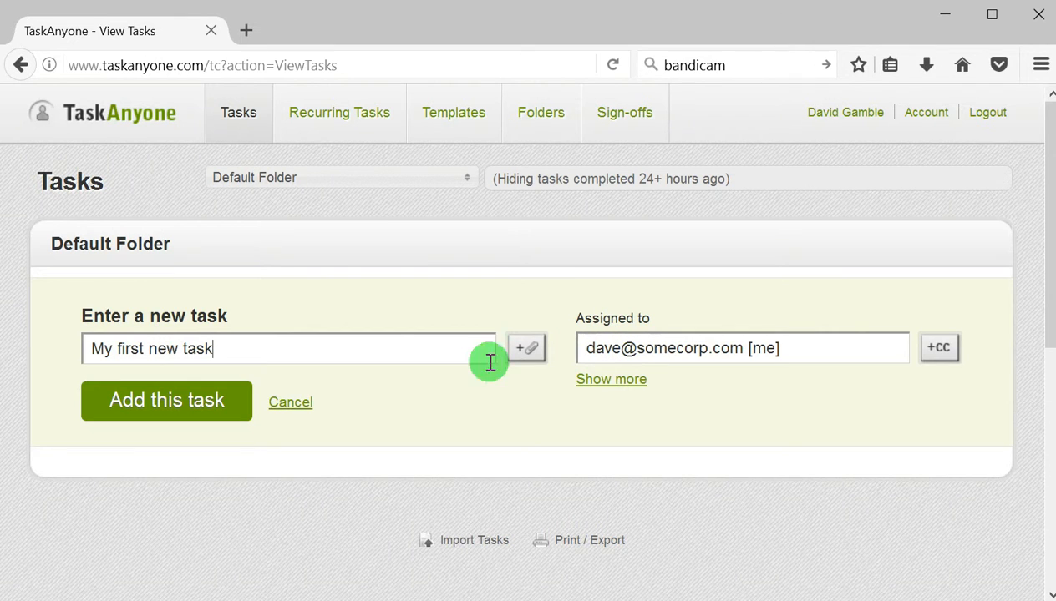
pyautogui.click(164, 414)
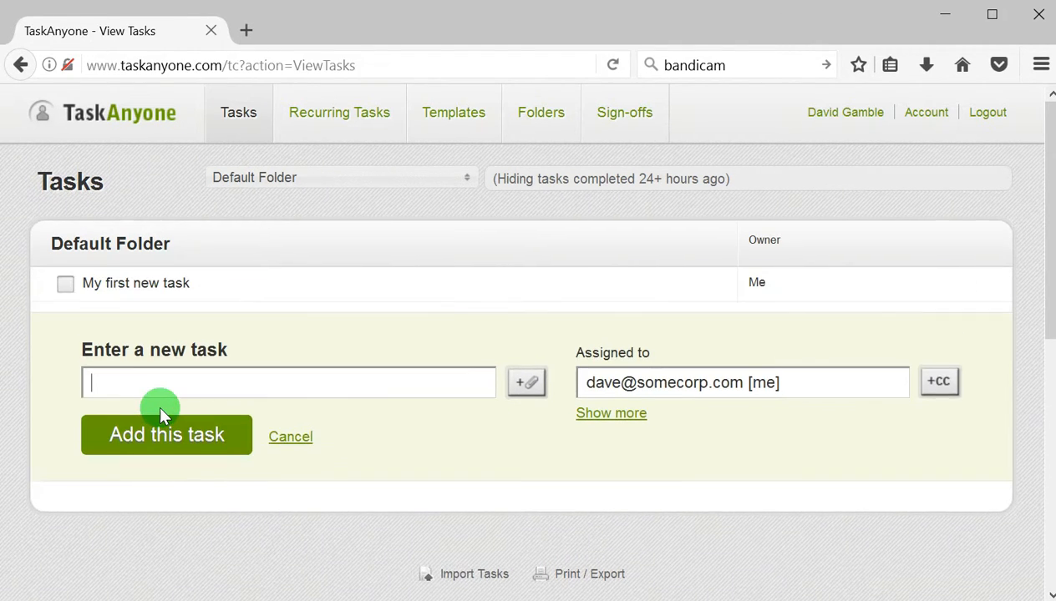
pyautogui.click(278, 437)
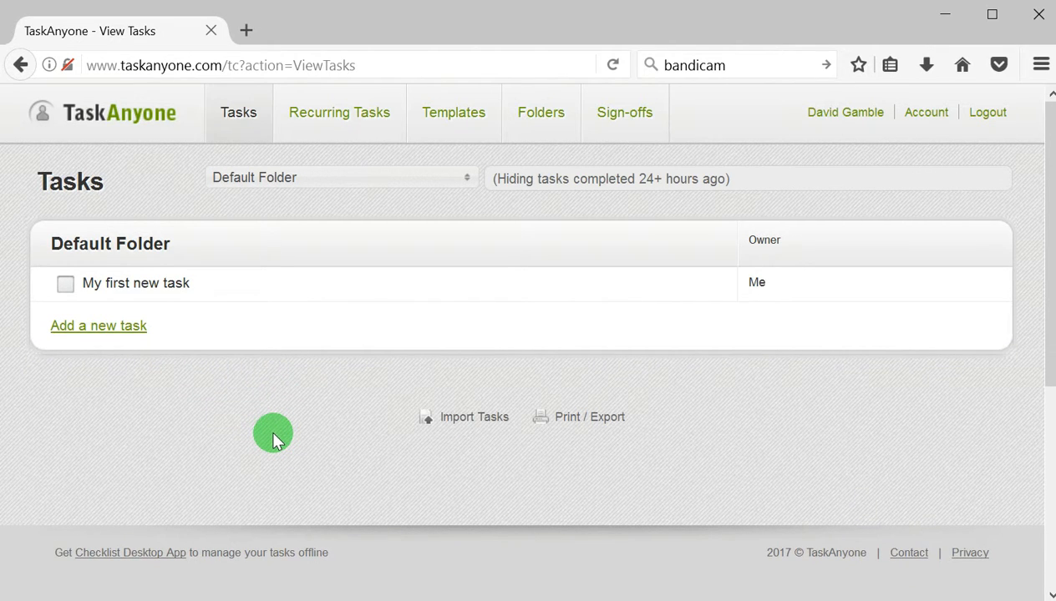
pyautogui.click(66, 286)
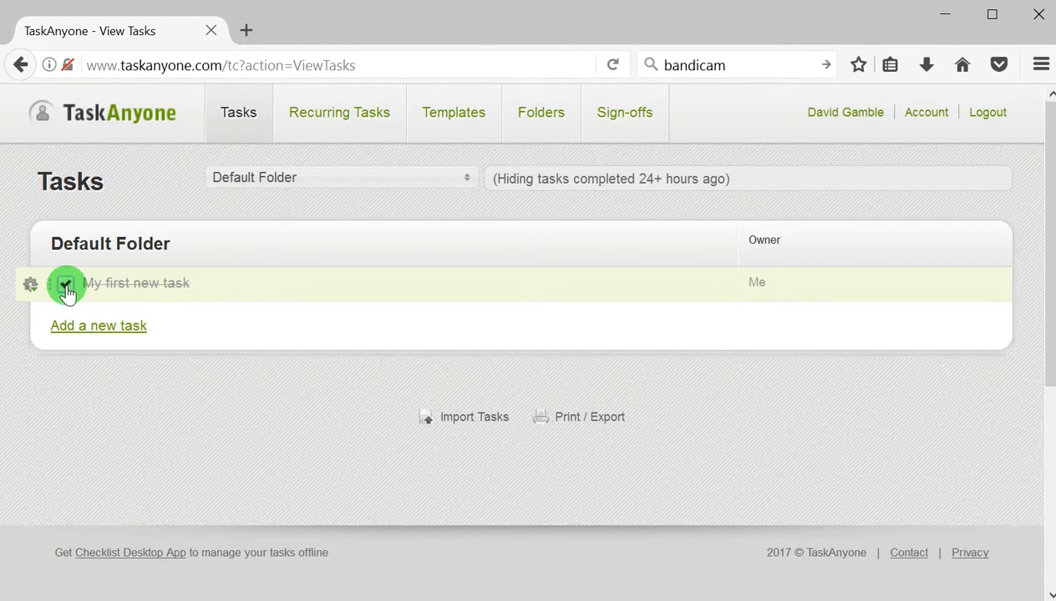
pyautogui.click(66, 286)
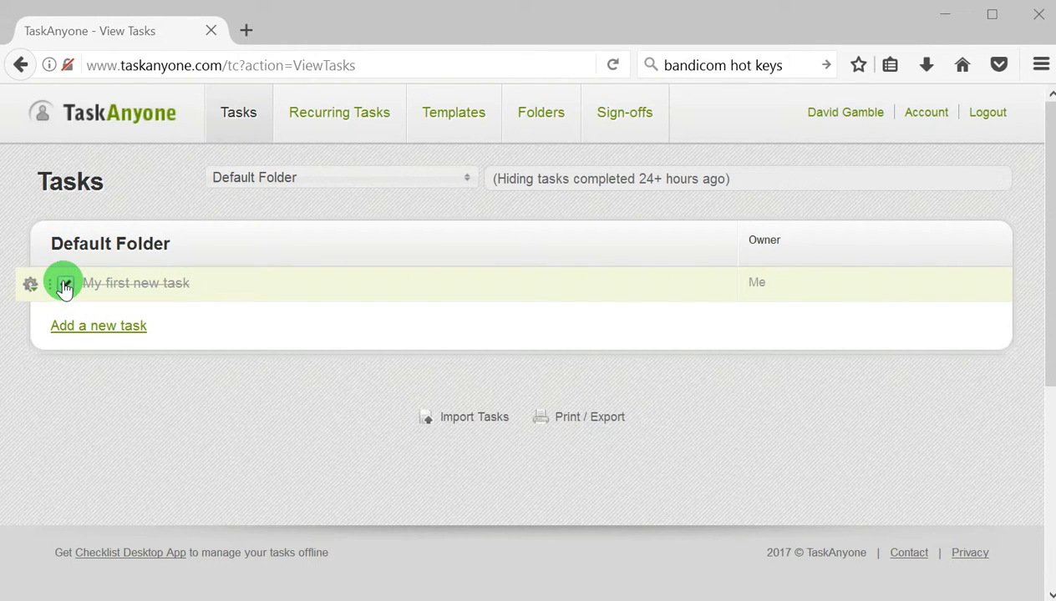
# - Start a new task titled "Another task" with High priority and an estimated time of 10 minutes
pyautogui.click(78, 326)
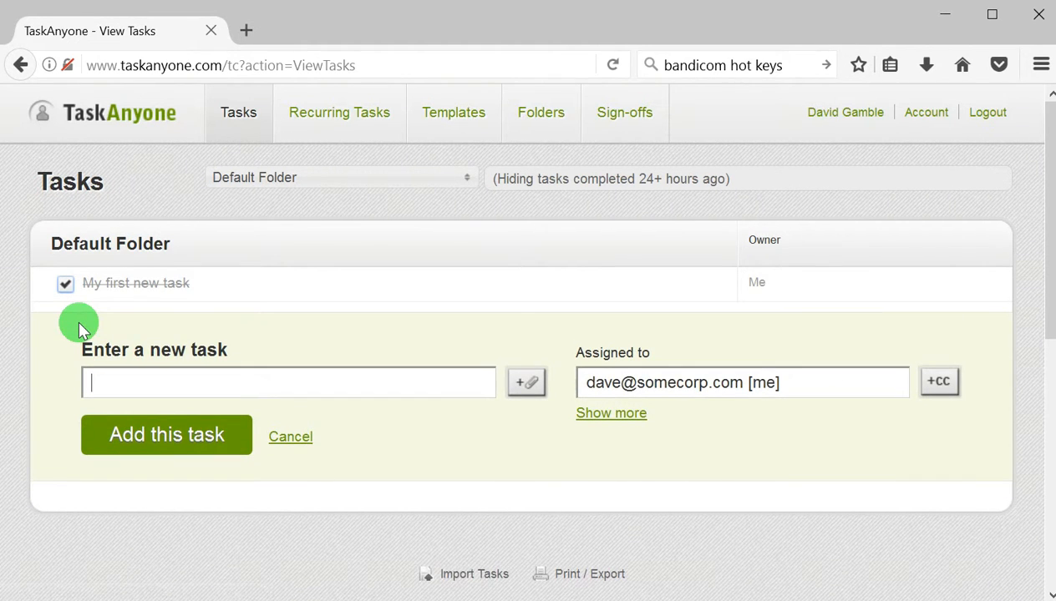
pyautogui.write('Another tas')
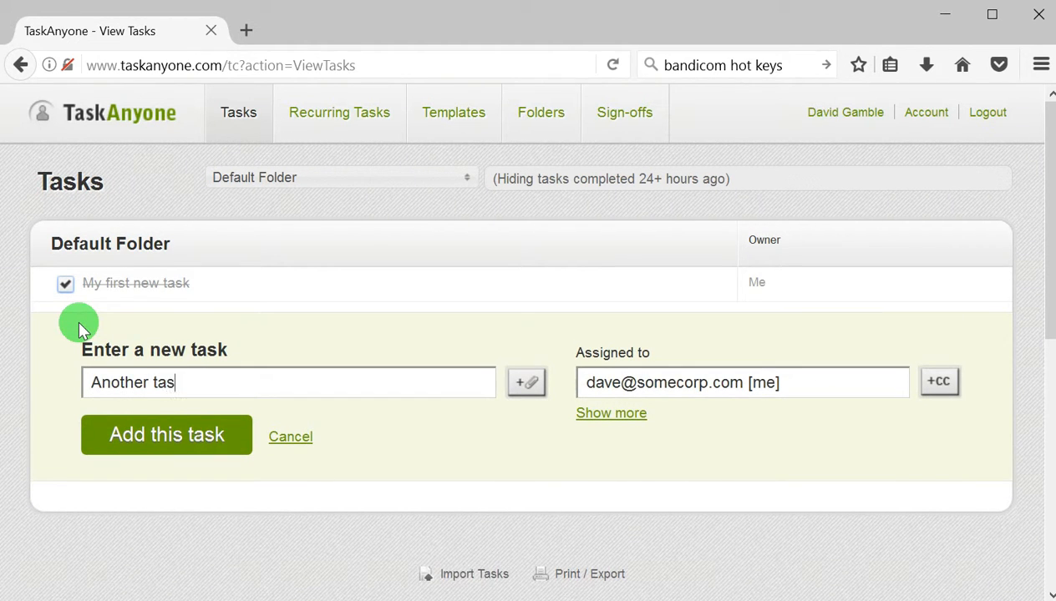
pyautogui.write('k')
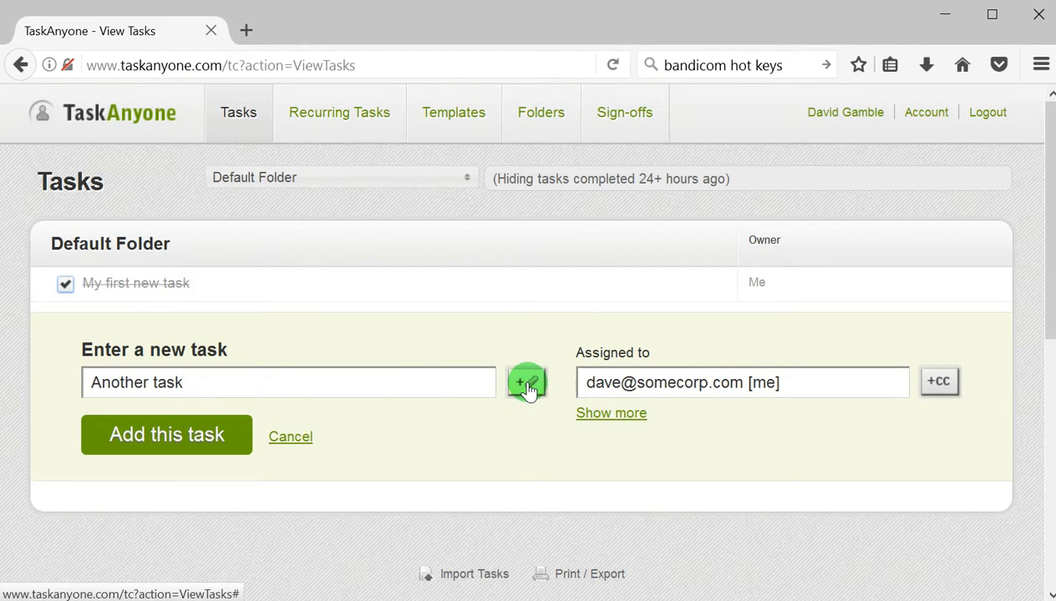
pyautogui.click(589, 413)
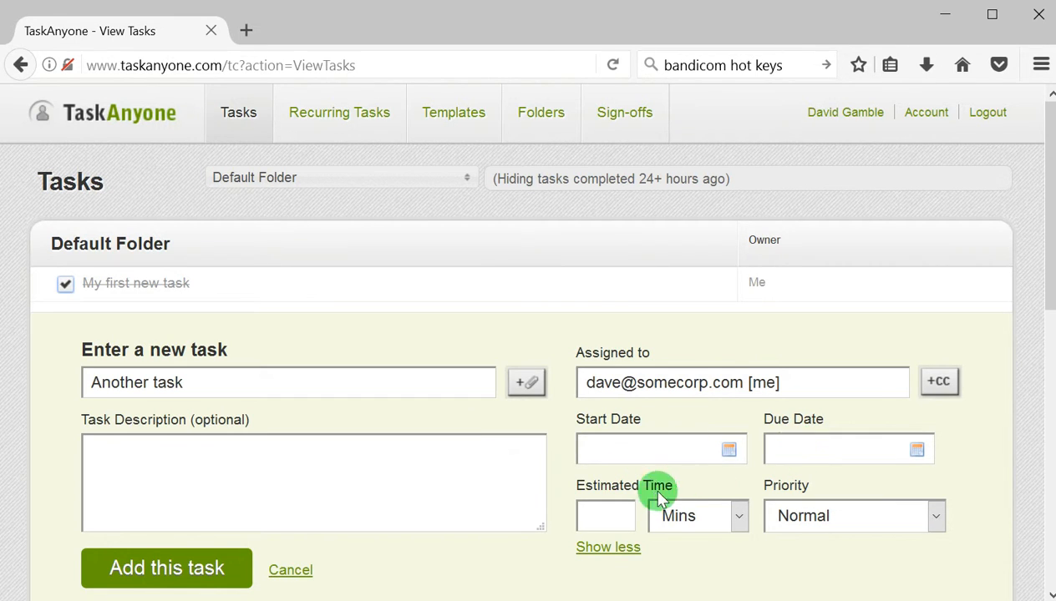
pyautogui.click(598, 514)
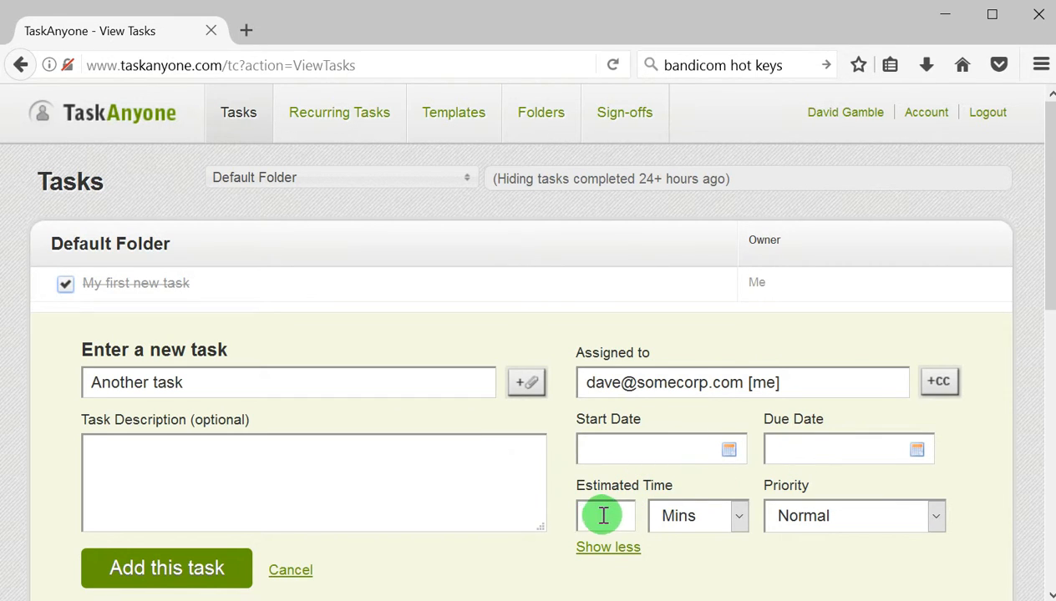
pyautogui.click(787, 528)
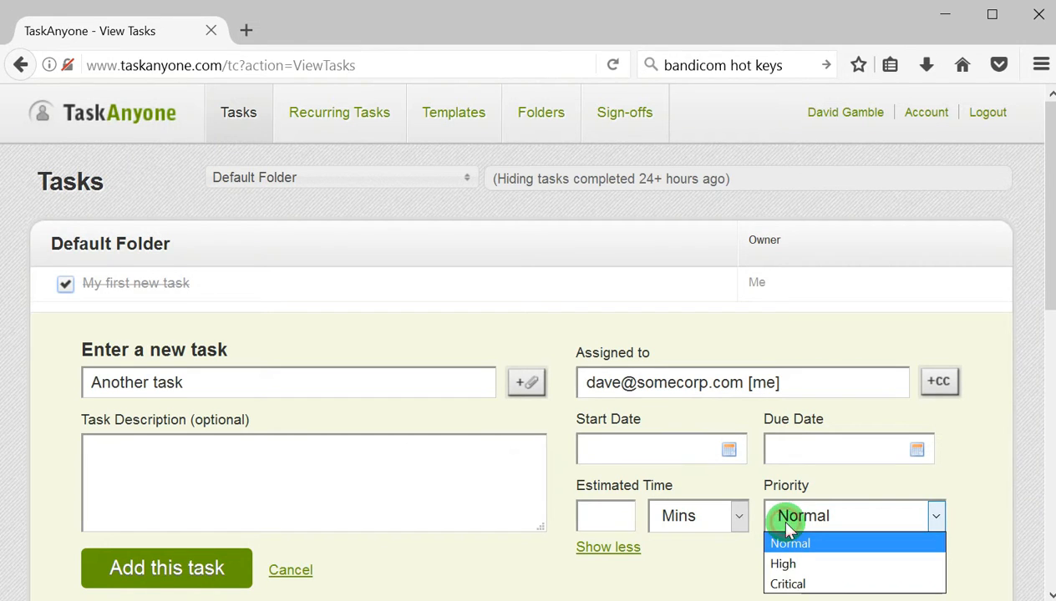
pyautogui.click(785, 559)
pyautogui.click(608, 511)
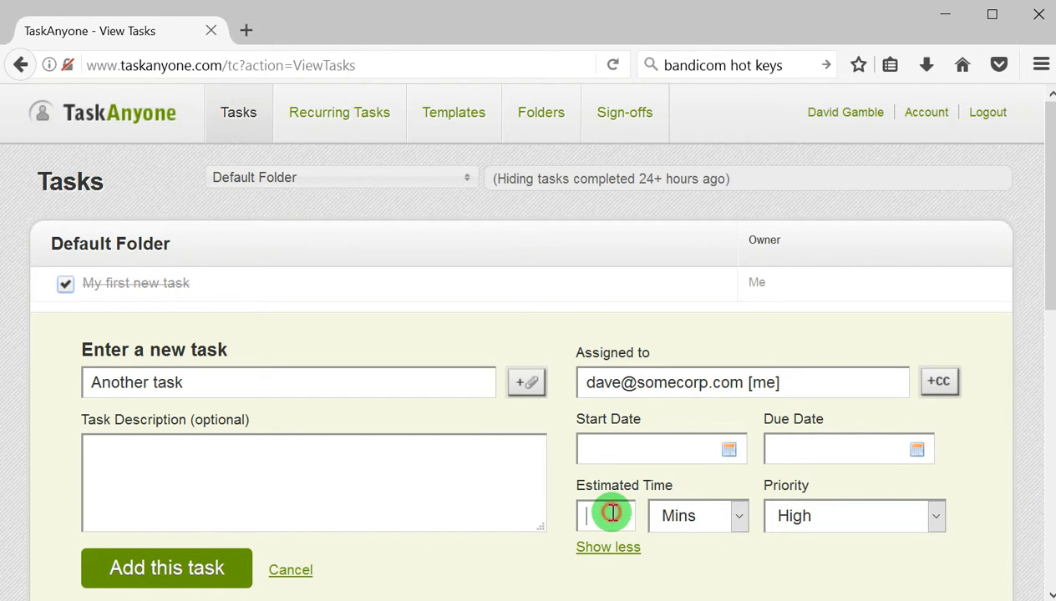
pyautogui.write('10')
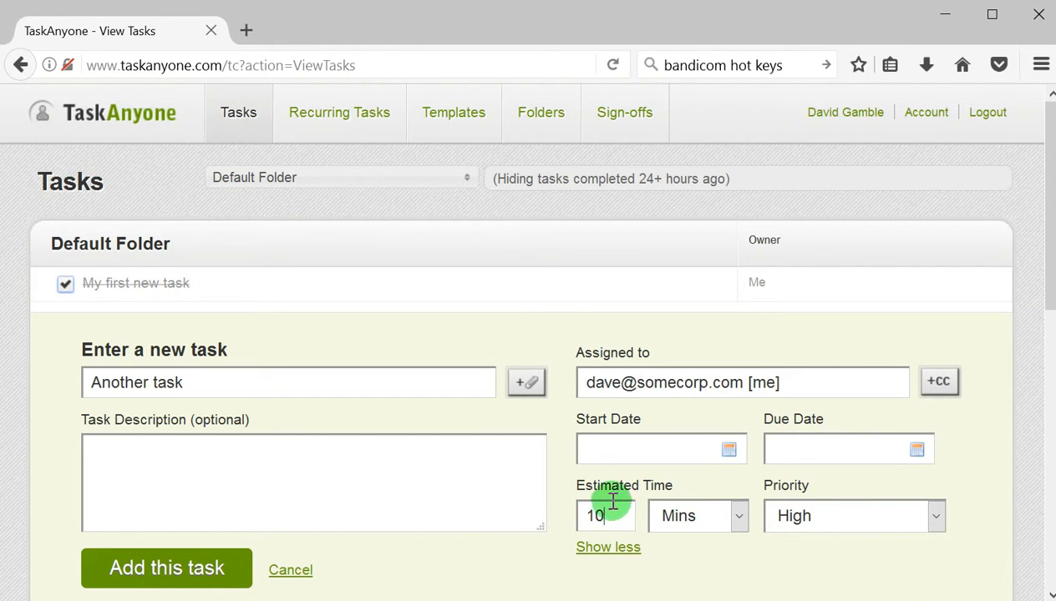
# - Give the new task the description "more task info" and due date 02/14/2017, and add it to the Default Folder
pyautogui.click(479, 469)
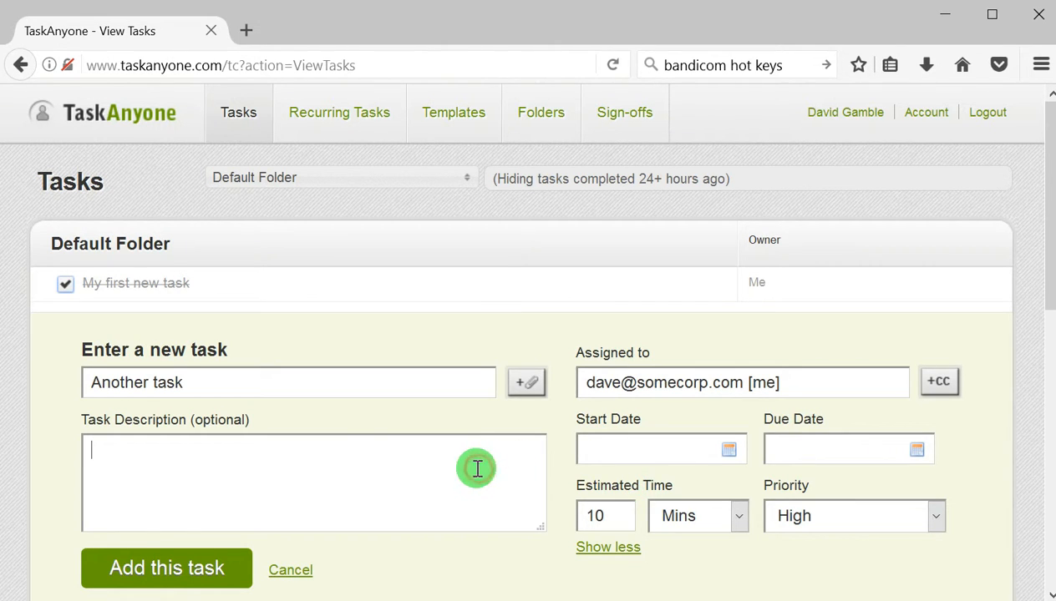
pyautogui.write('more')
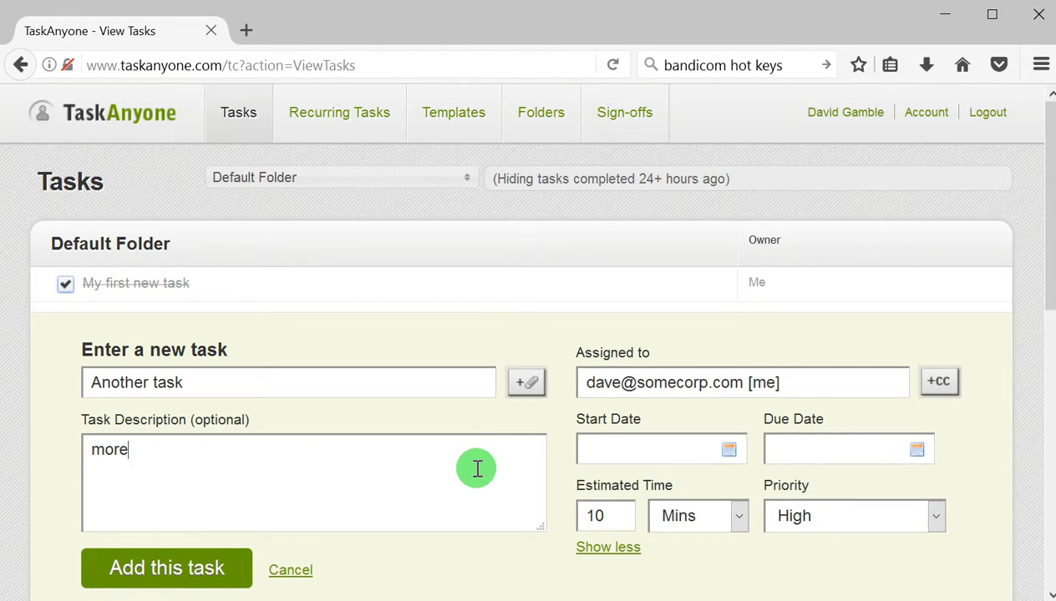
pyautogui.write(' task info')
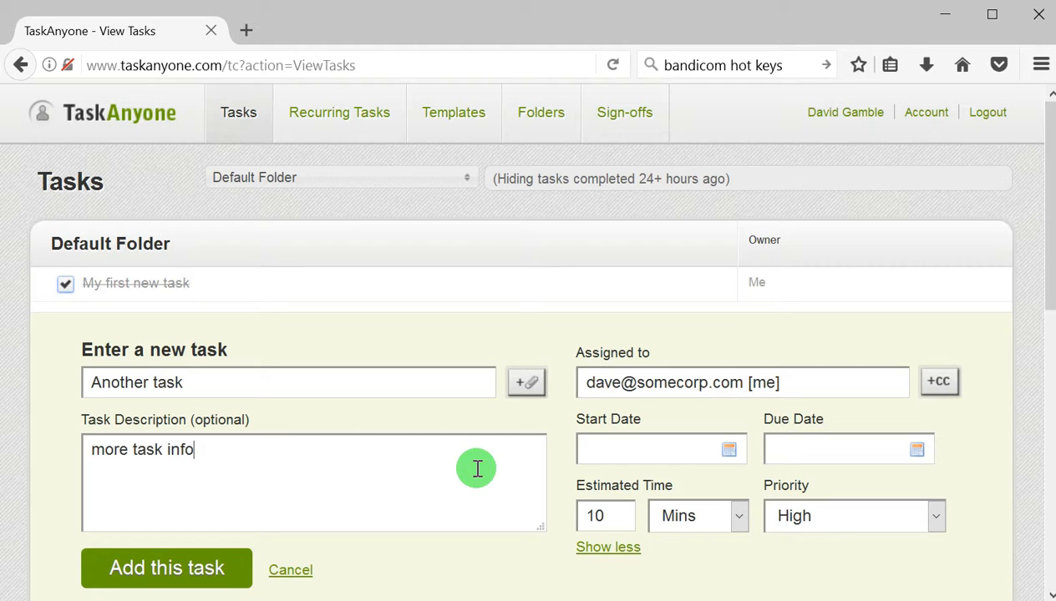
pyautogui.click(794, 452)
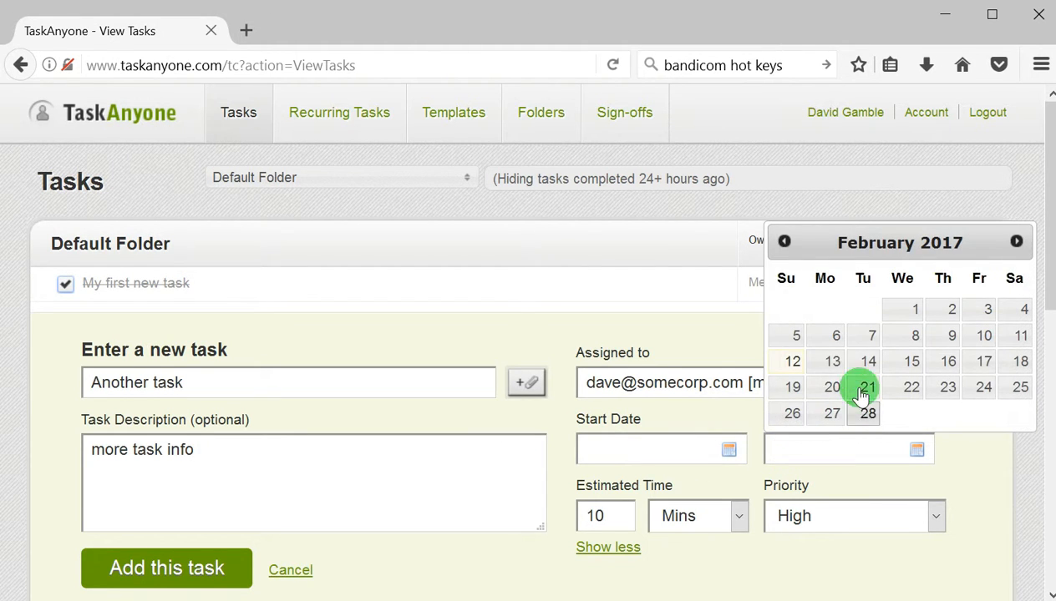
pyautogui.click(868, 360)
pyautogui.click(173, 568)
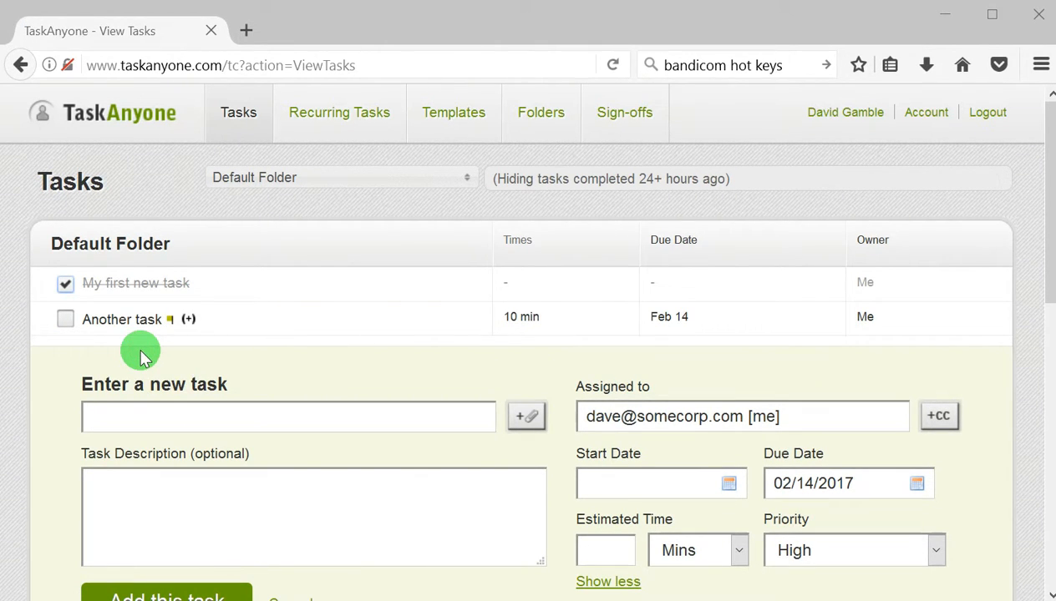
pyautogui.scroll(-3, 274, 533)
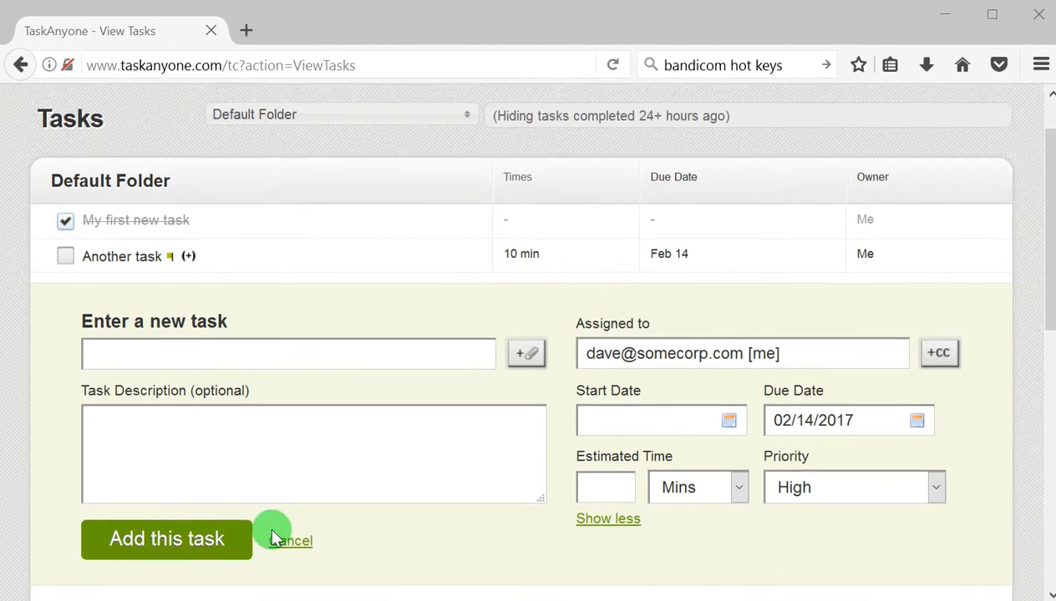
pyautogui.click(294, 501)
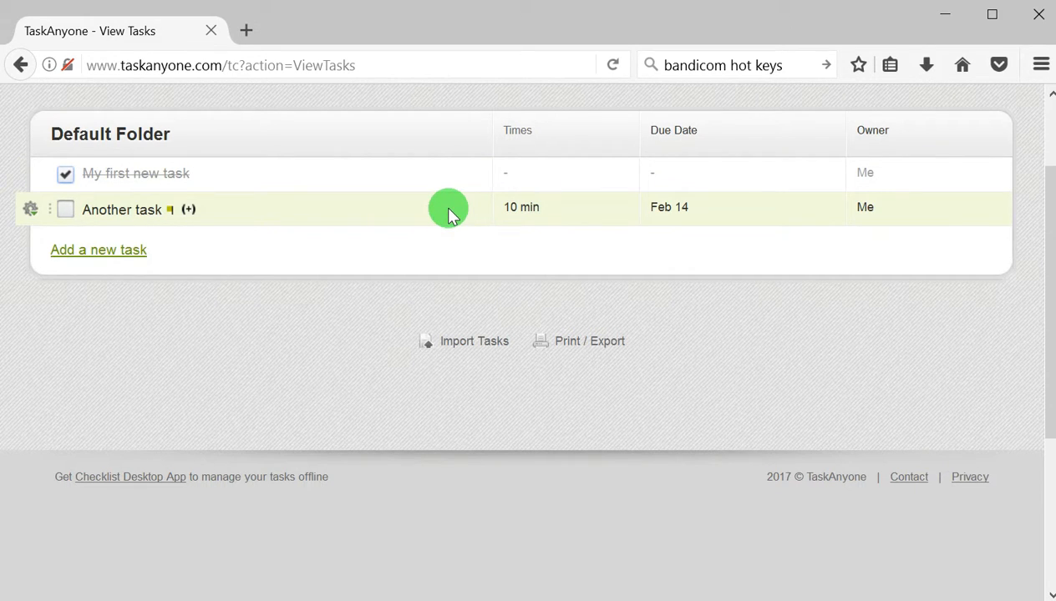
# - Examine the description of "Another task" and the list of actions available for it
pyautogui.click(190, 210)
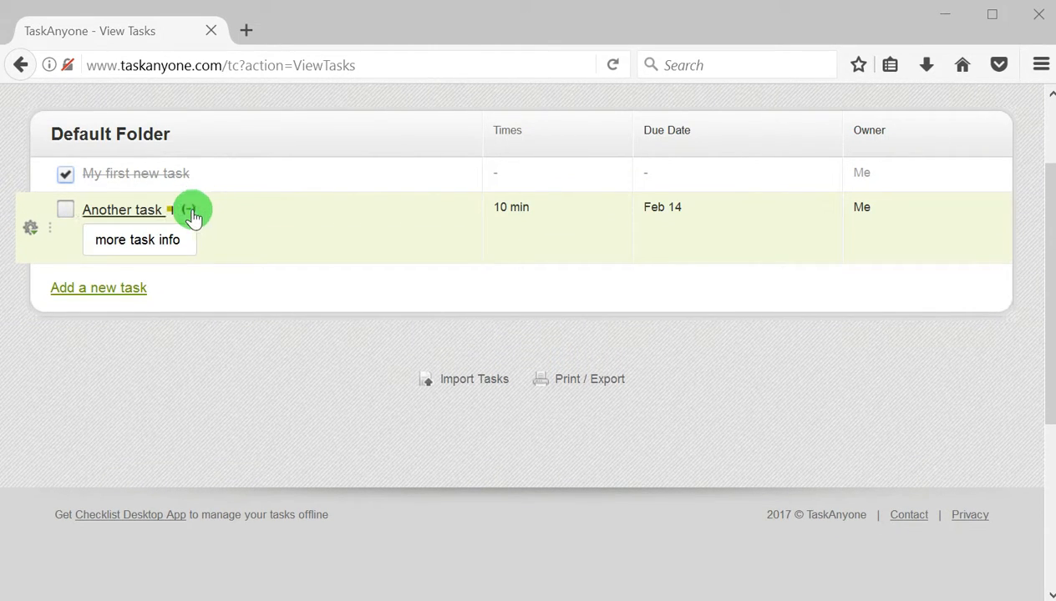
pyautogui.click(192, 210)
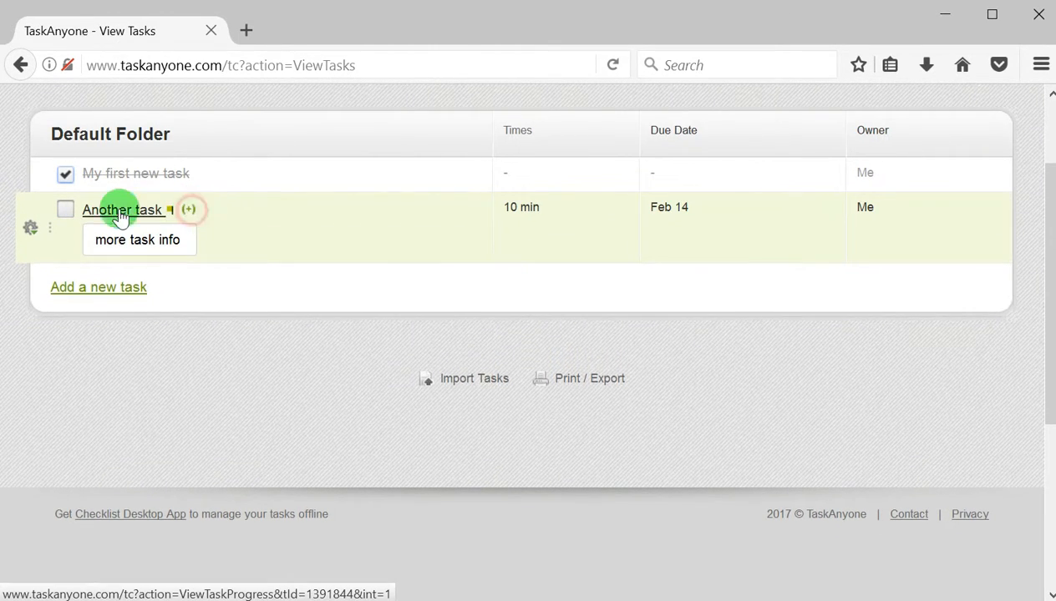
pyautogui.click(31, 210)
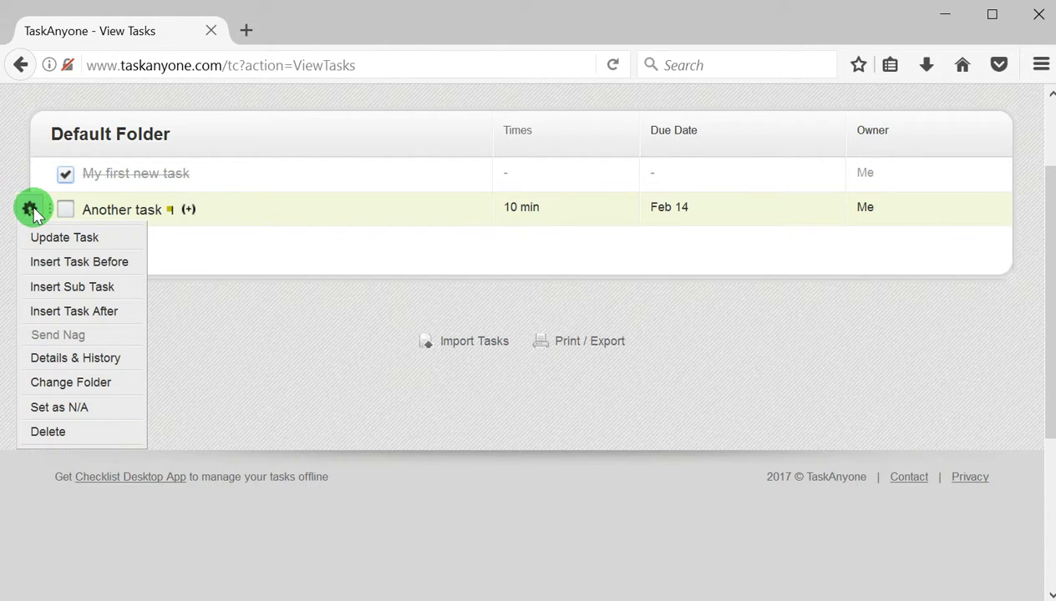
pyautogui.click(40, 238)
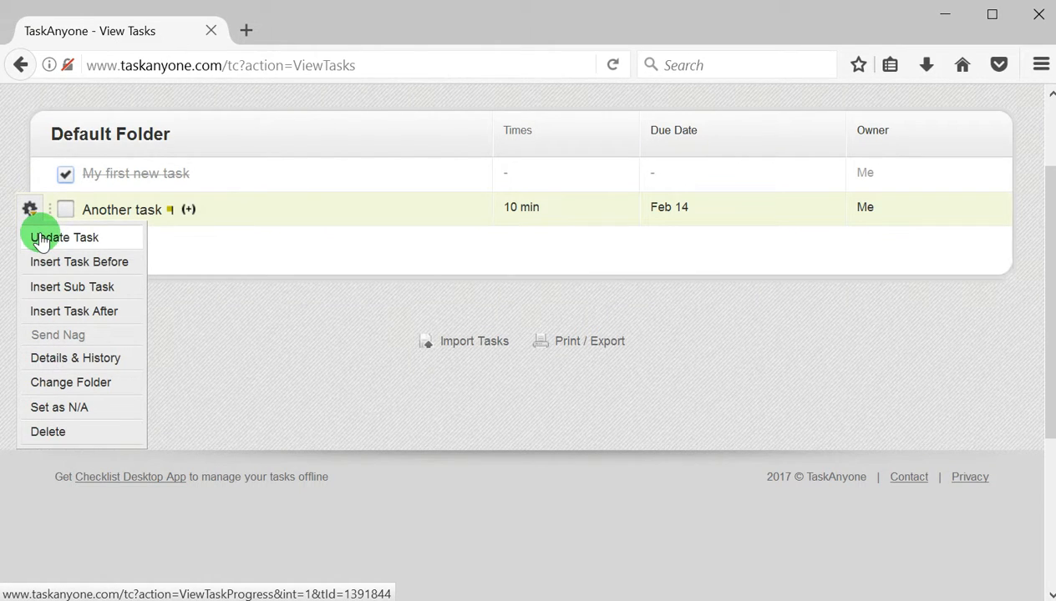
# - Edit "Another task" to have the priority On hold and 60% complete
pyautogui.click(108, 210)
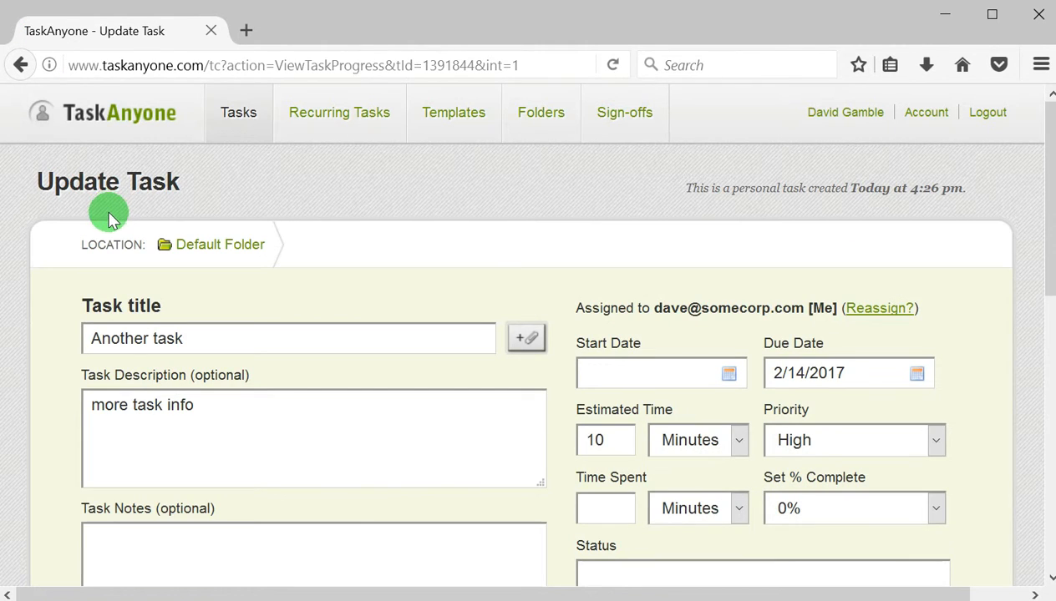
pyautogui.scroll(-2, 108, 224)
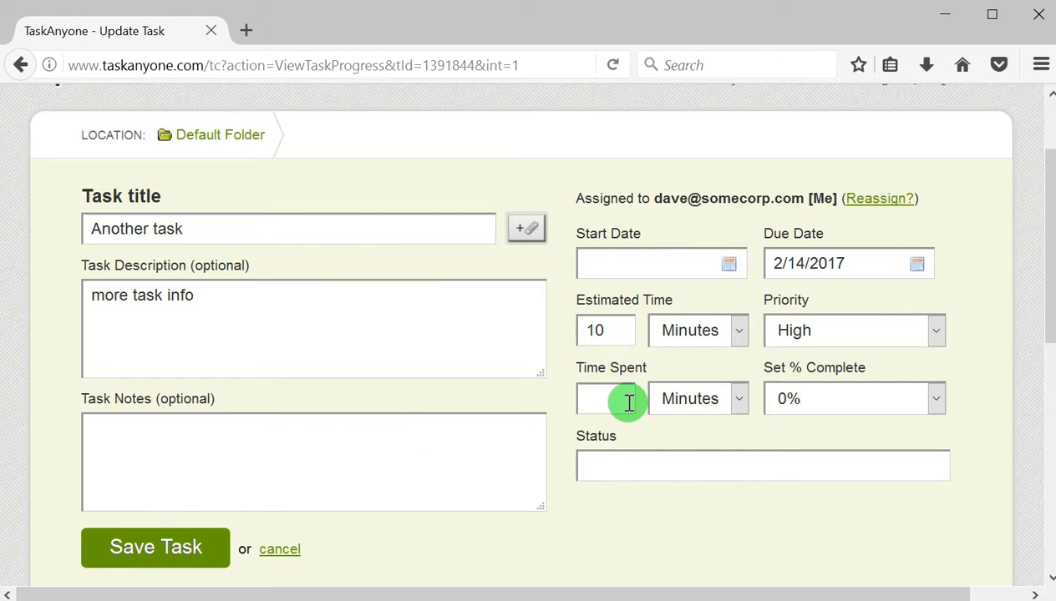
pyautogui.click(828, 332)
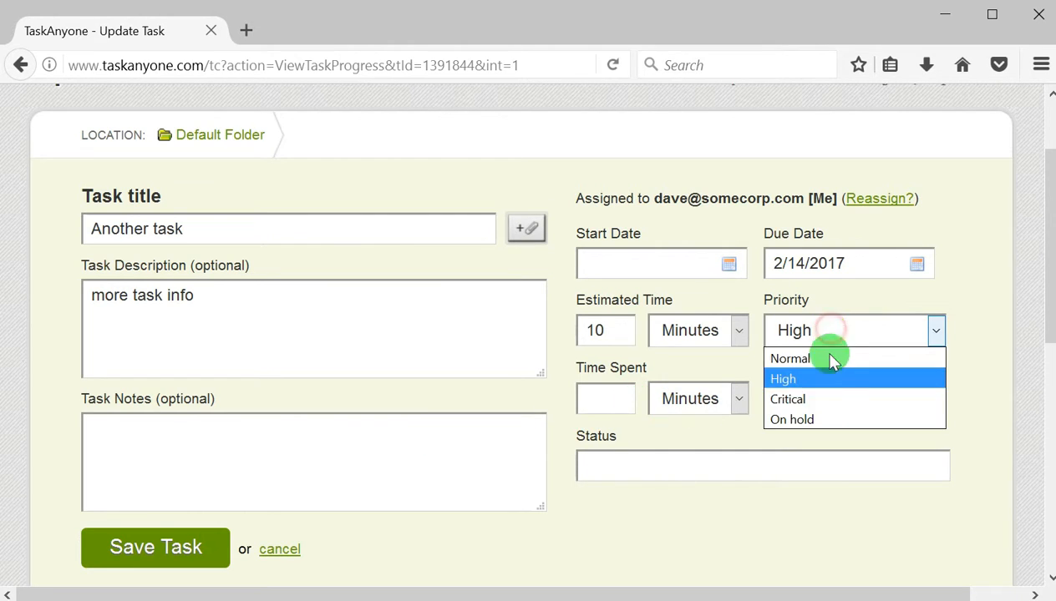
pyautogui.click(825, 419)
pyautogui.click(824, 396)
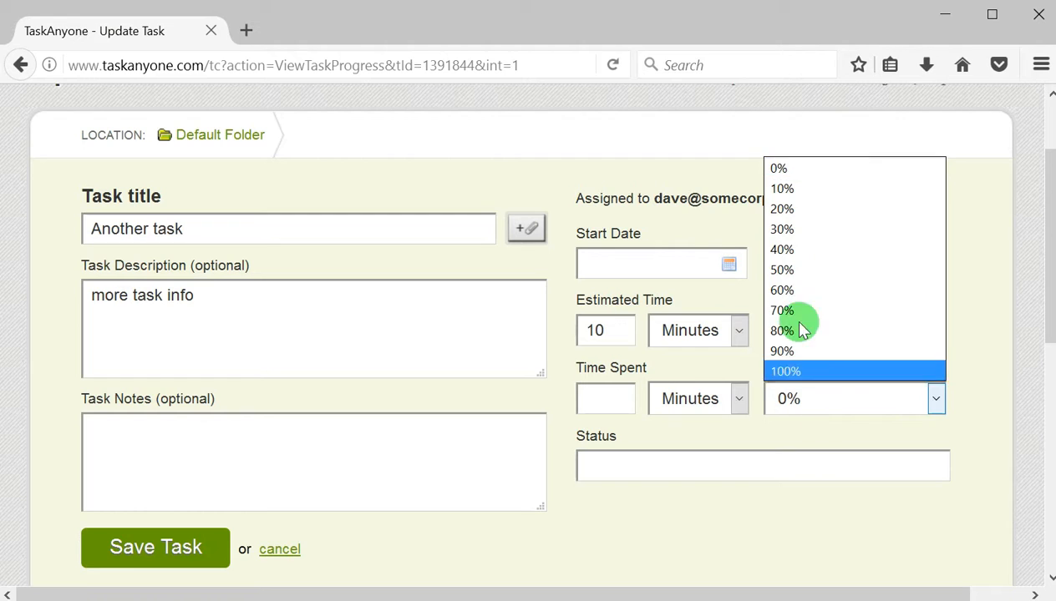
pyautogui.press('Escape')
pyautogui.press('6')
# - Enter a status saying the task is waiting for a colleague, and save the task
pyautogui.click(669, 465)
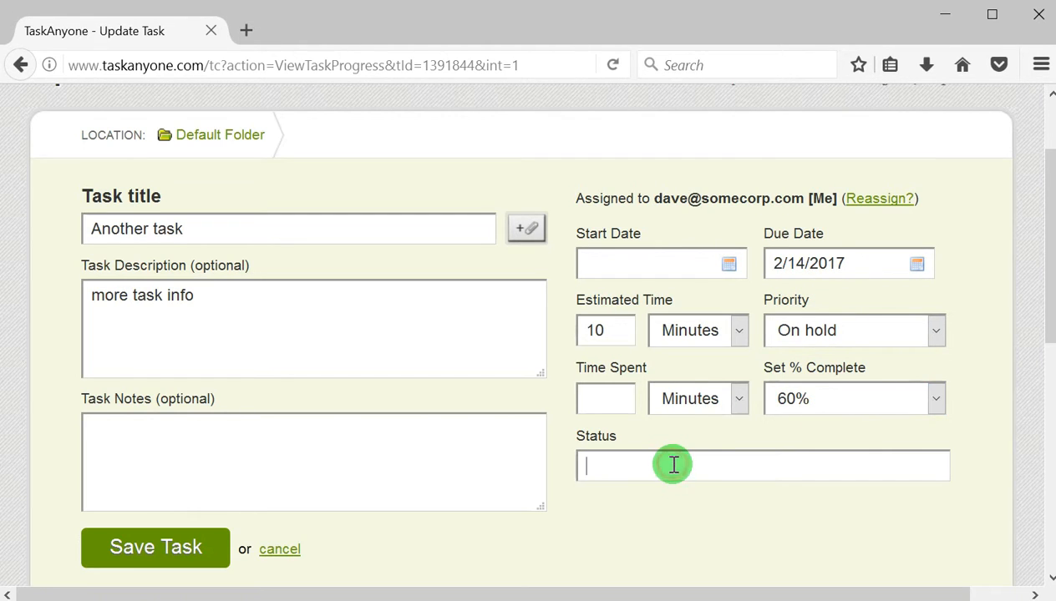
pyautogui.write('Waiting for Bob')
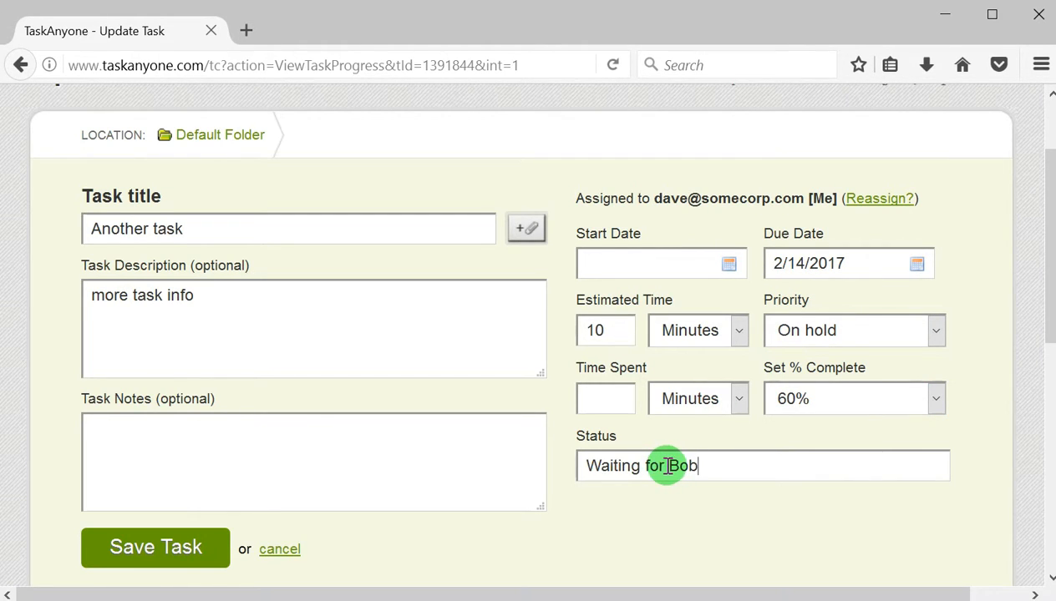
pyautogui.click(181, 548)
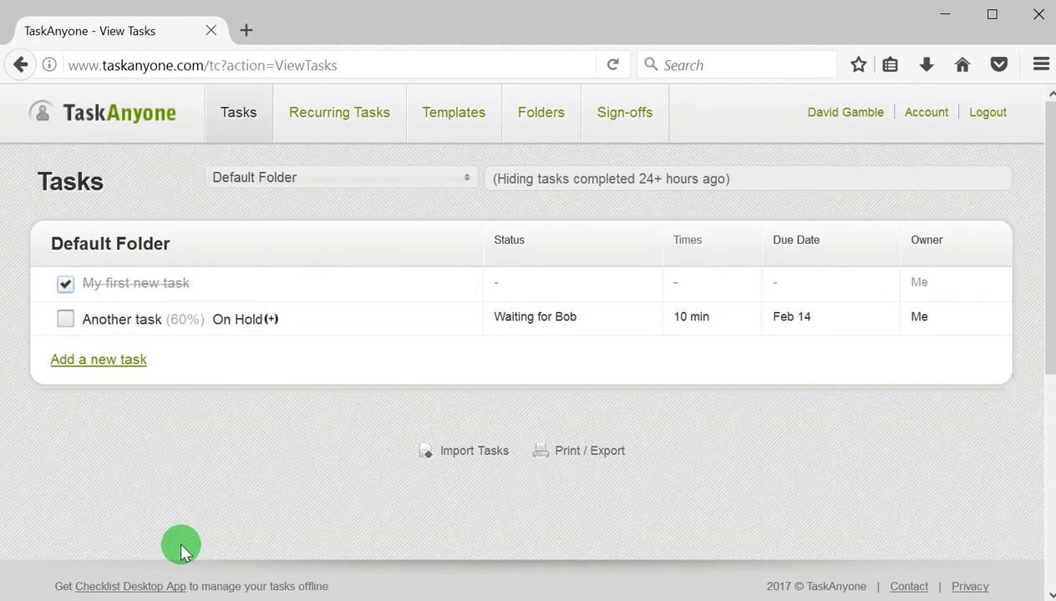
# - Move "Another task" above "My first new task" in the Default Folder
pyautogui.moveTo(78, 311)
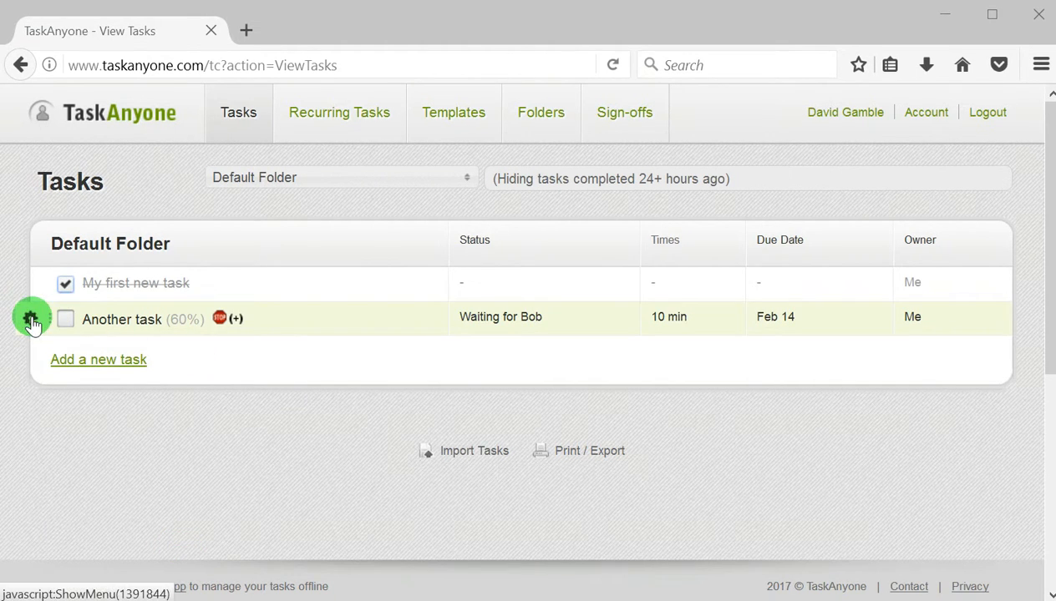
pyautogui.click(31, 320)
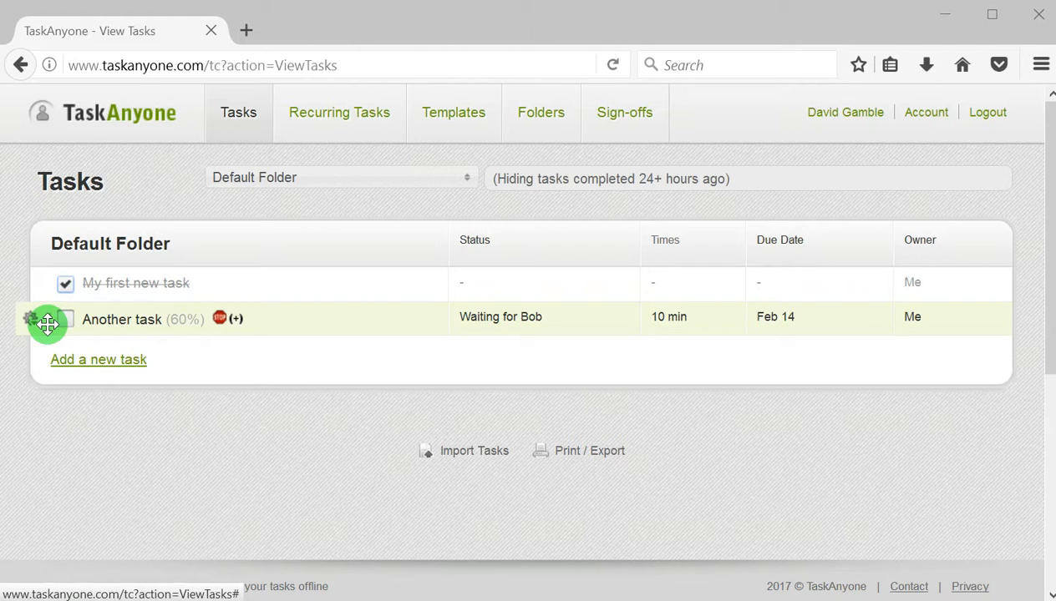
pyautogui.moveTo(48, 324); pyautogui.dragTo(44, 285)
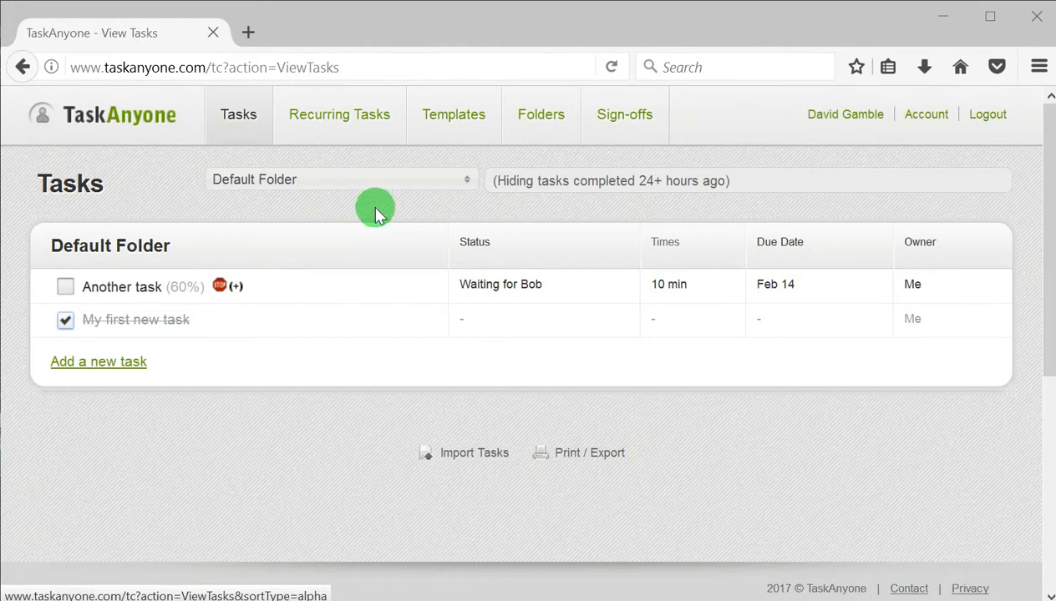
# - Open the settings for which tasks to show and list the options for completed tasks
pyautogui.click(565, 187)
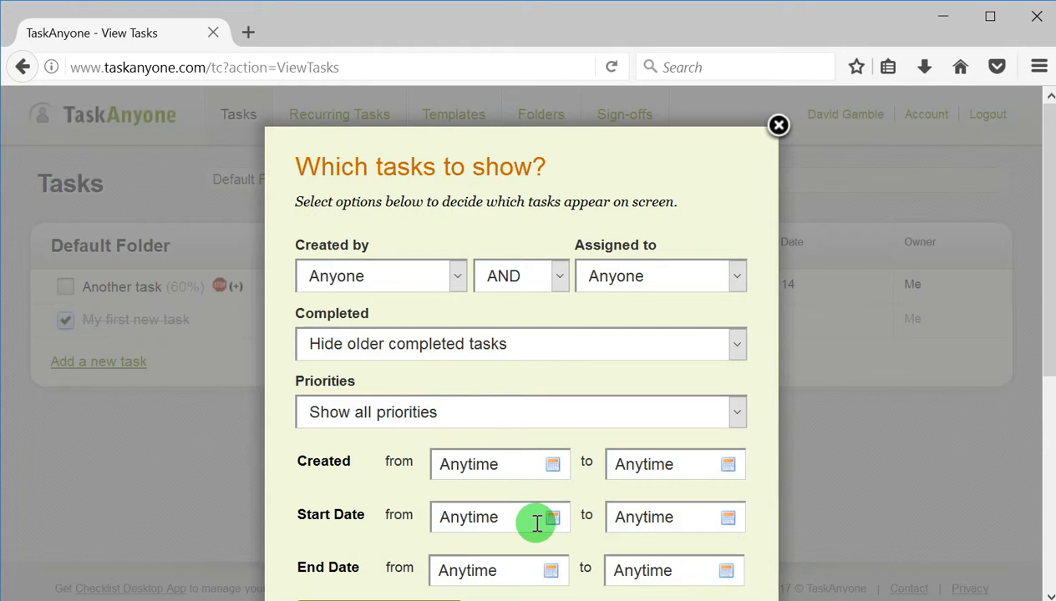
pyautogui.click(531, 354)
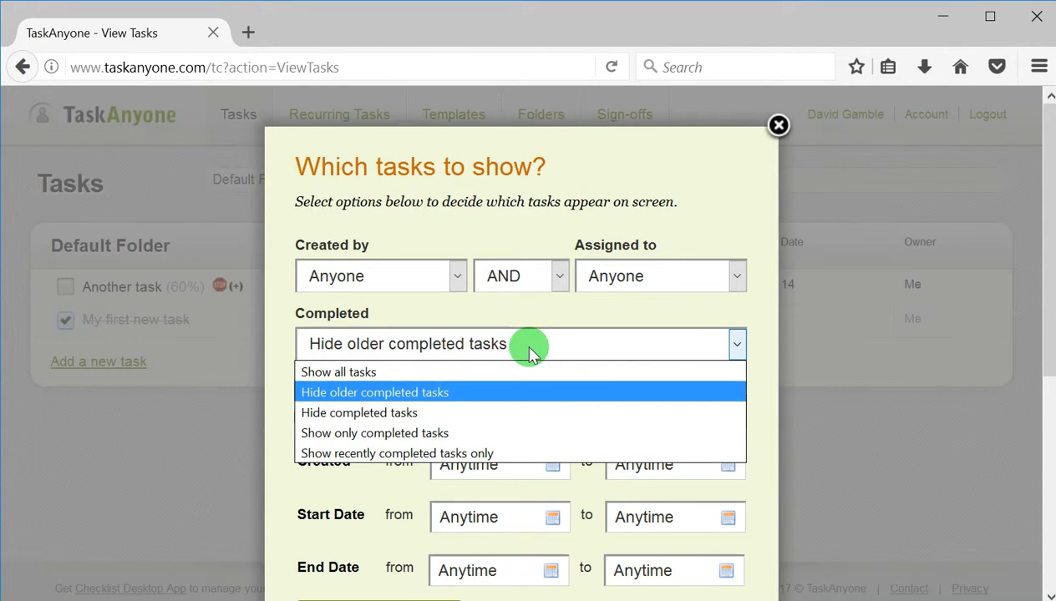